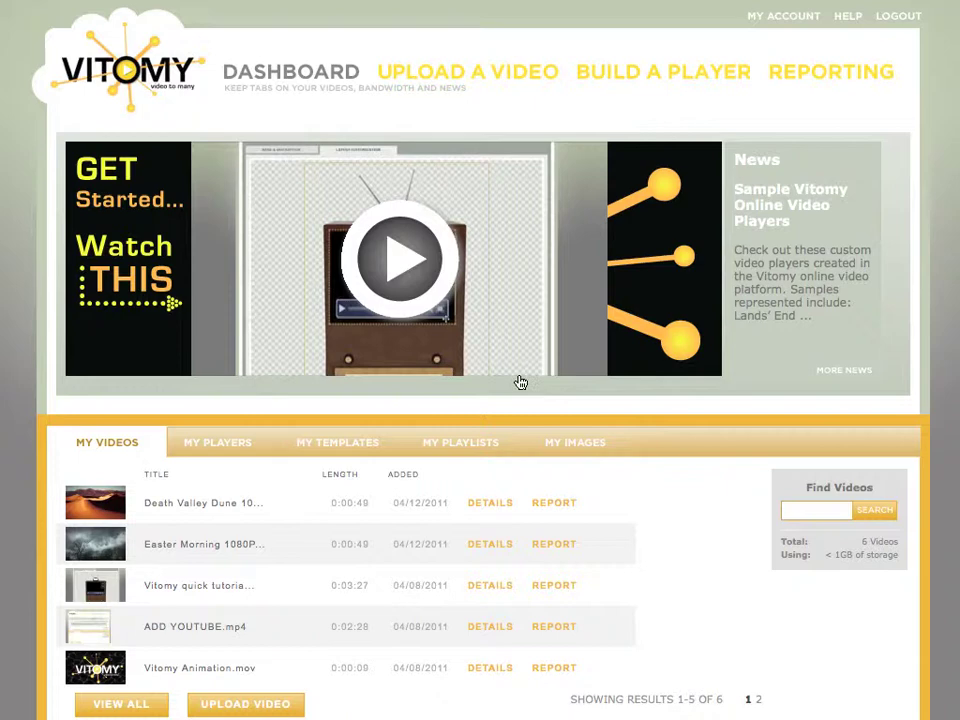
Step: Start designing a custom video player template and name it "Stove"
{"action": "left_click", "coordinate": [689, 78]}
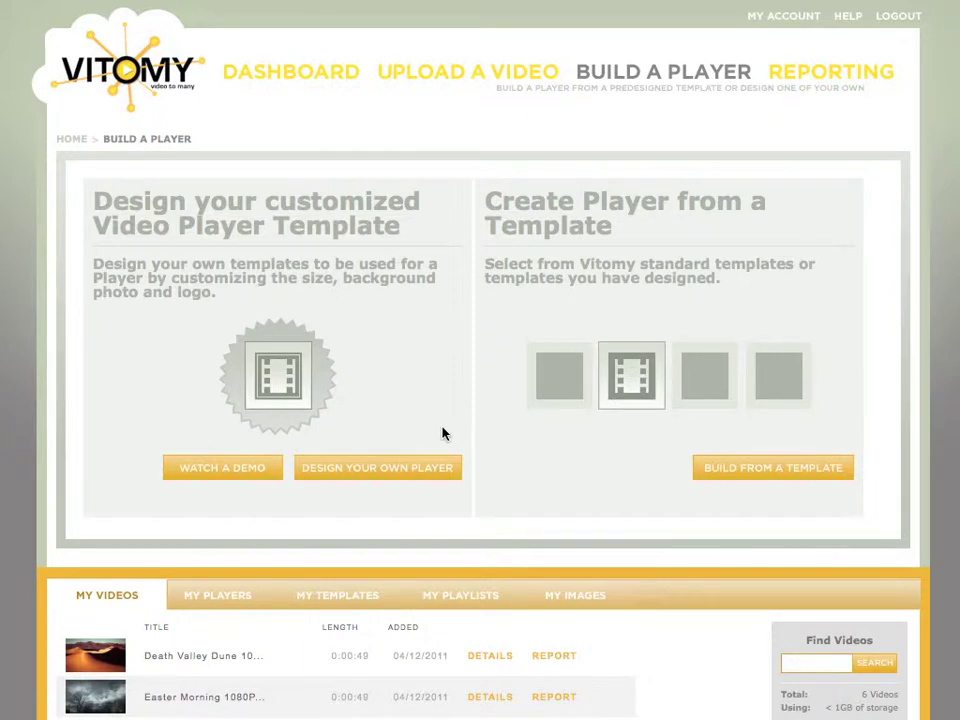
{"action": "left_click", "coordinate": [375, 474]}
{"action": "left_click_drag", "start_coordinate": [501, 229], "coordinate": [390, 227]}
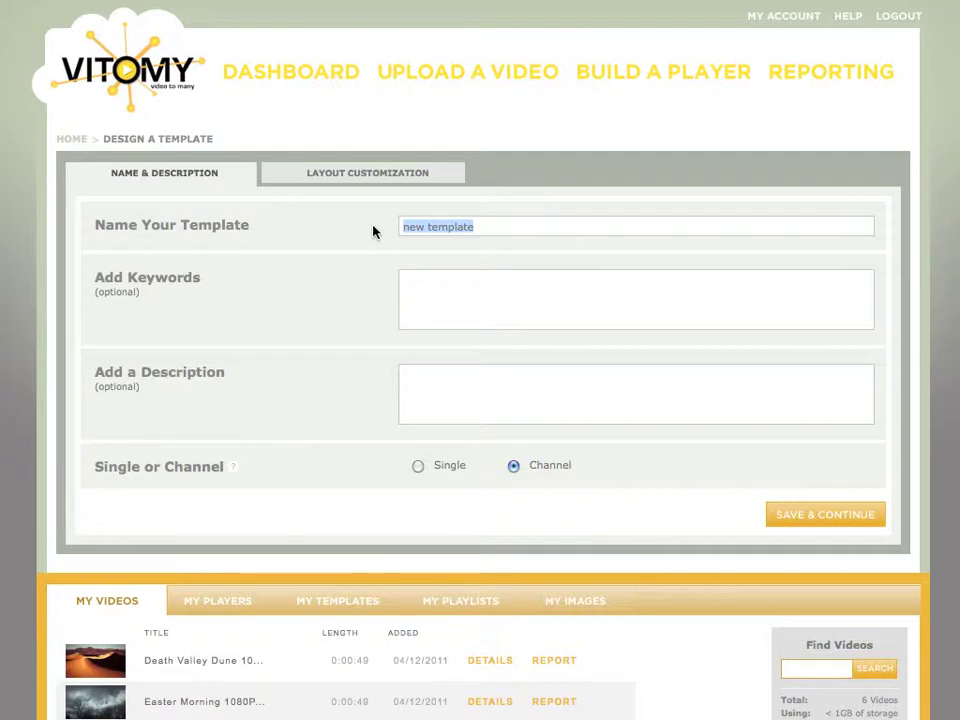
{"action": "type", "text": "Steve"}
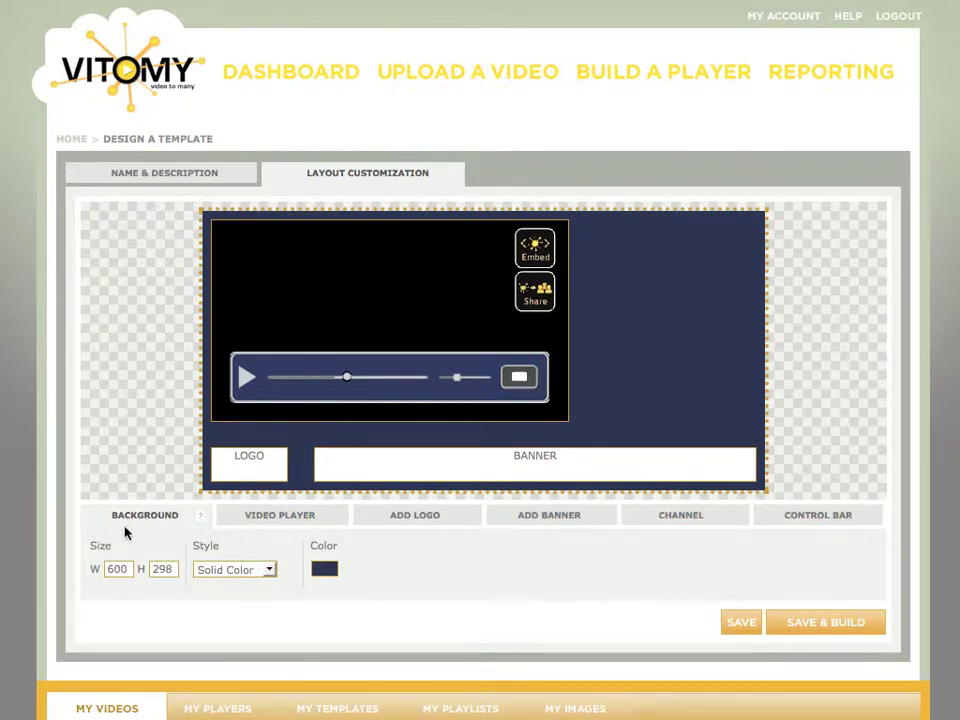
Step: Change the template's background style to Image and use WolfPlayer.png as the background
{"action": "left_click", "coordinate": [244, 572]}
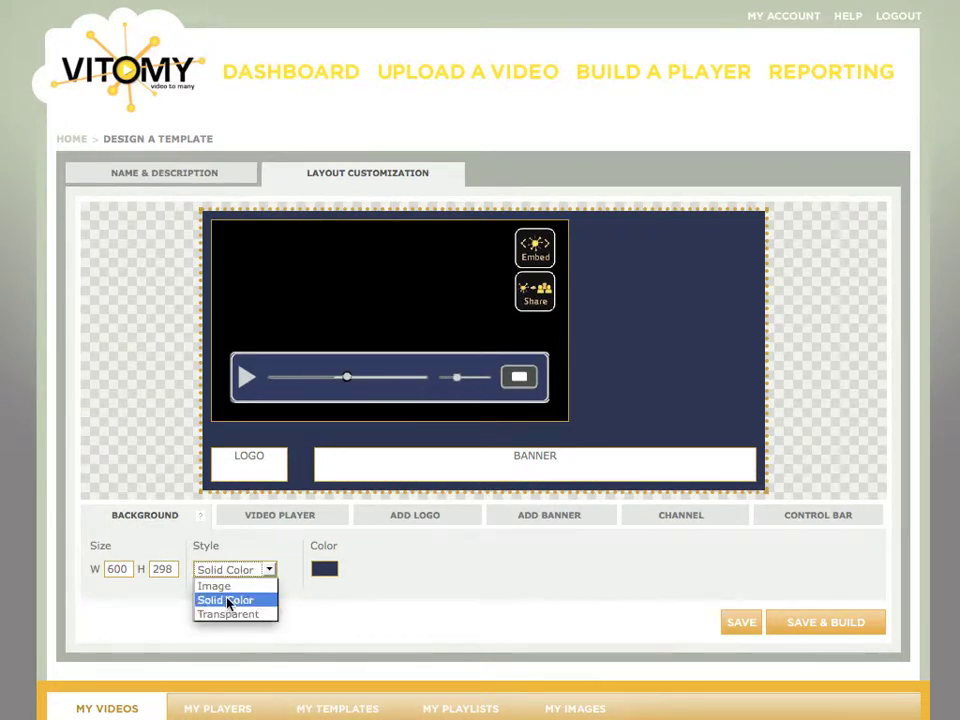
{"action": "left_click", "coordinate": [215, 587]}
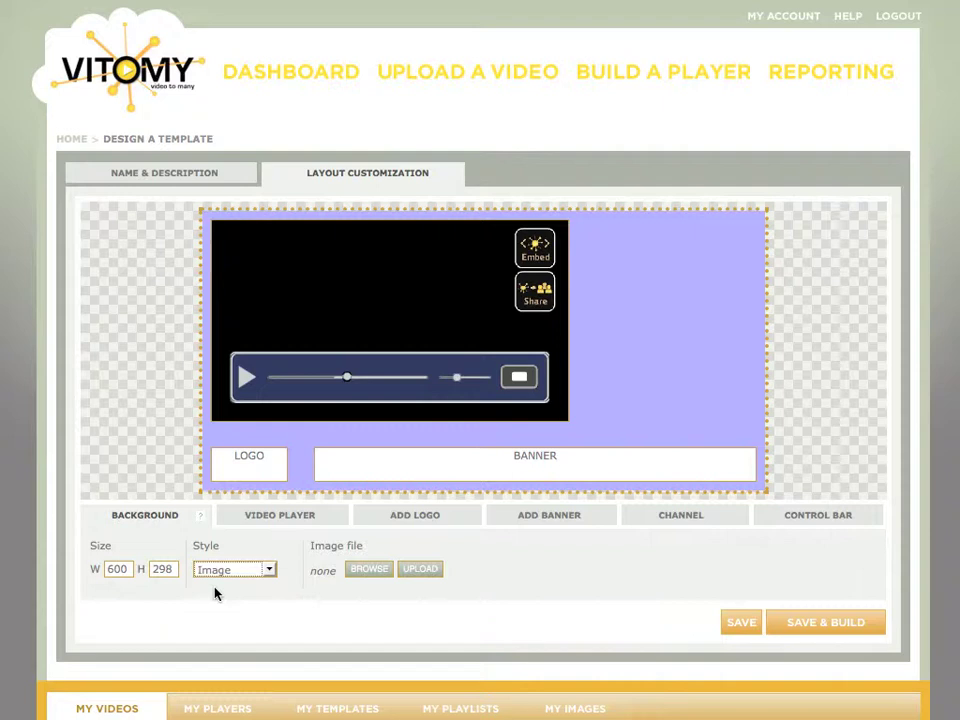
{"action": "left_click", "coordinate": [369, 569]}
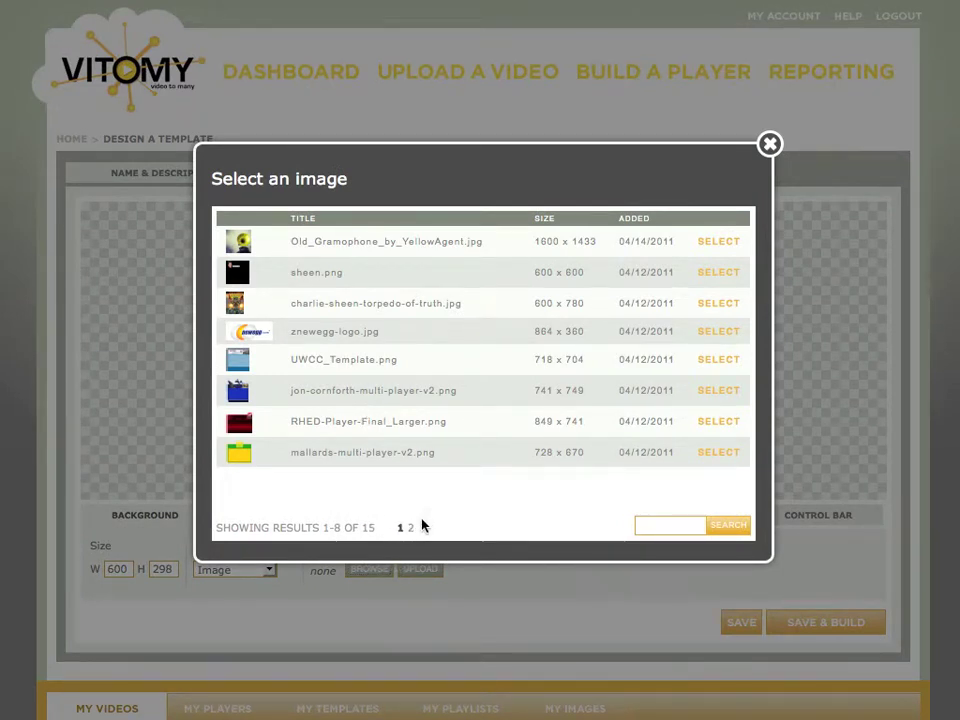
{"action": "left_click", "coordinate": [411, 527]}
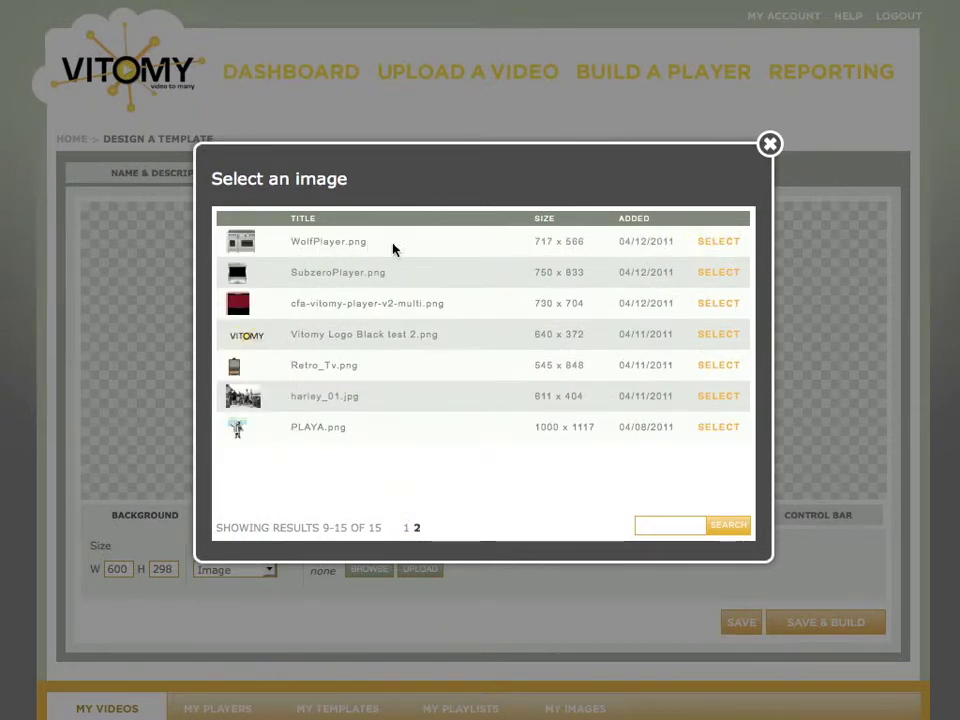
{"action": "left_click", "coordinate": [718, 242]}
{"action": "scroll", "coordinate": [726, 242], "scroll_direction": "down", "scroll_amount": 3}
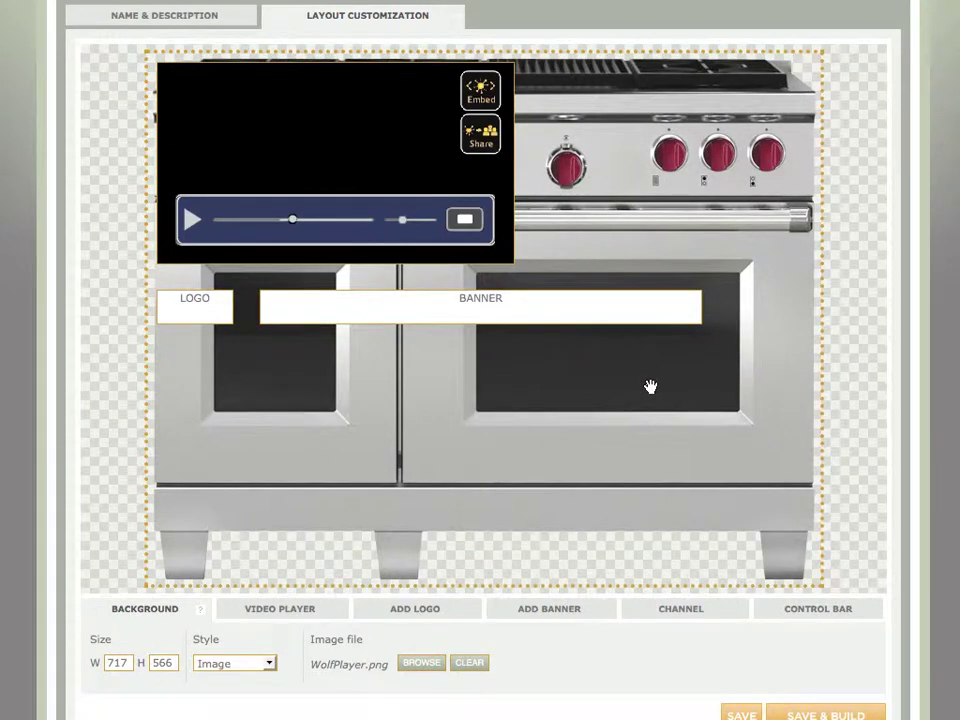
Step: Place the video player over the stove's larger right oven door and enlarge it to about 425 by 239
{"action": "left_click", "coordinate": [296, 615]}
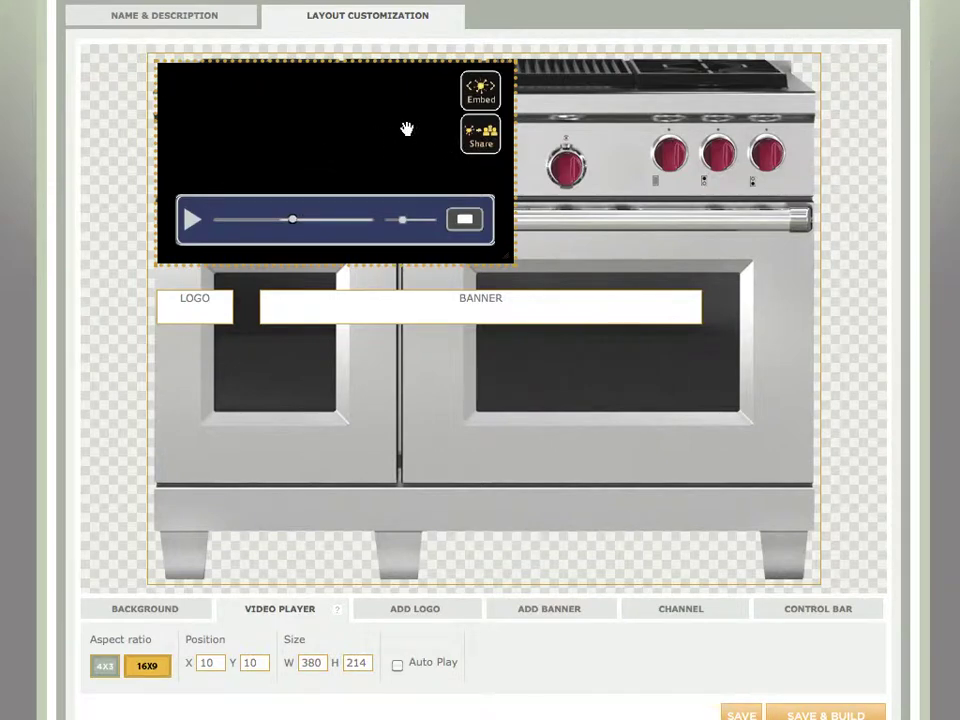
{"action": "left_click_drag", "start_coordinate": [405, 129], "coordinate": [588, 305]}
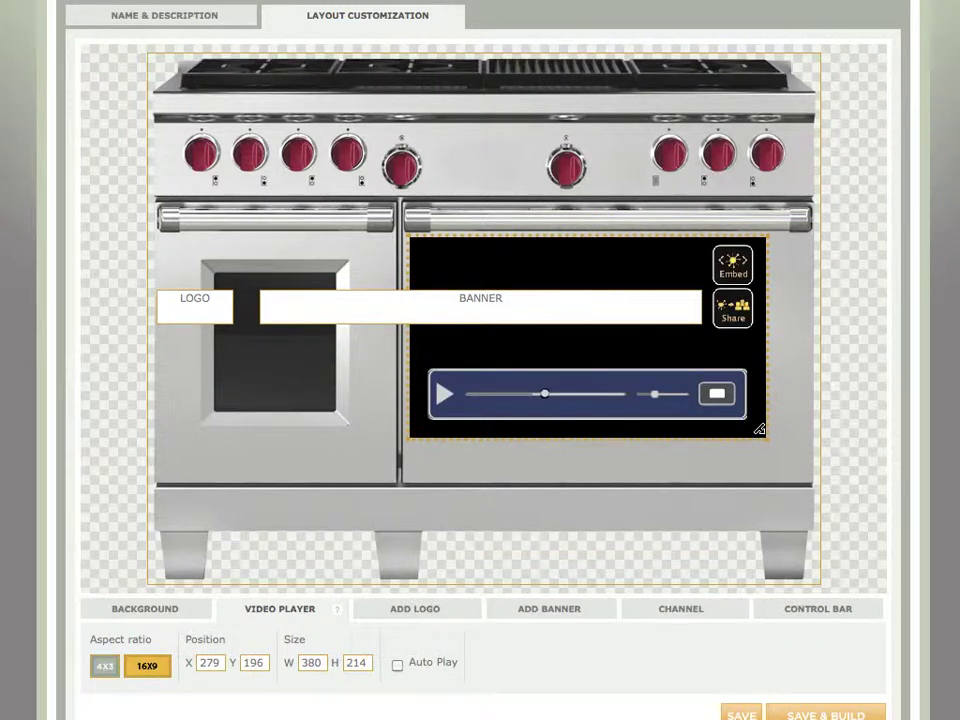
{"action": "left_click_drag", "start_coordinate": [761, 428], "coordinate": [776, 448]}
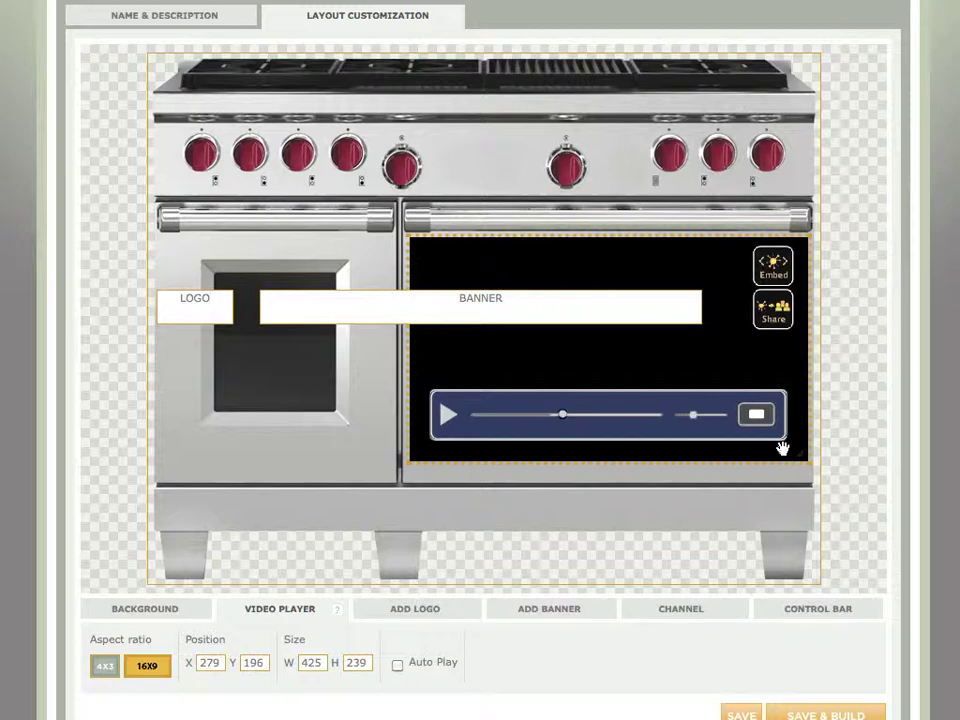
Step: Use WolfLogo.png as the logo and centre it between the two large middle knobs at about X 293, Y 95
{"action": "left_click", "coordinate": [406, 612]}
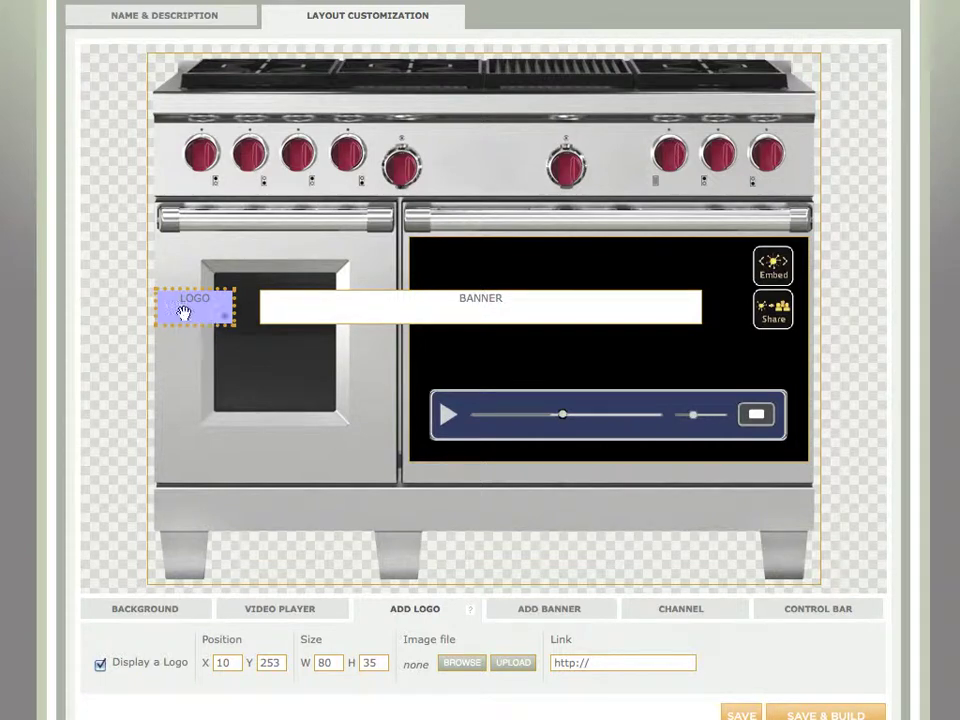
{"action": "left_click_drag", "start_coordinate": [184, 313], "coordinate": [468, 167]}
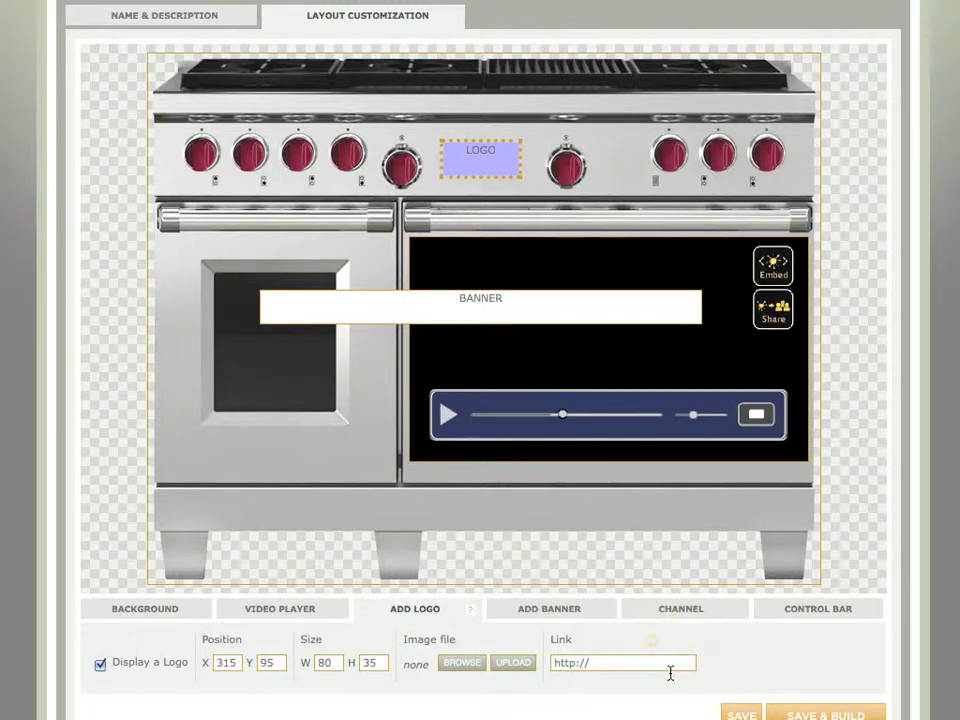
{"action": "left_click", "coordinate": [472, 667]}
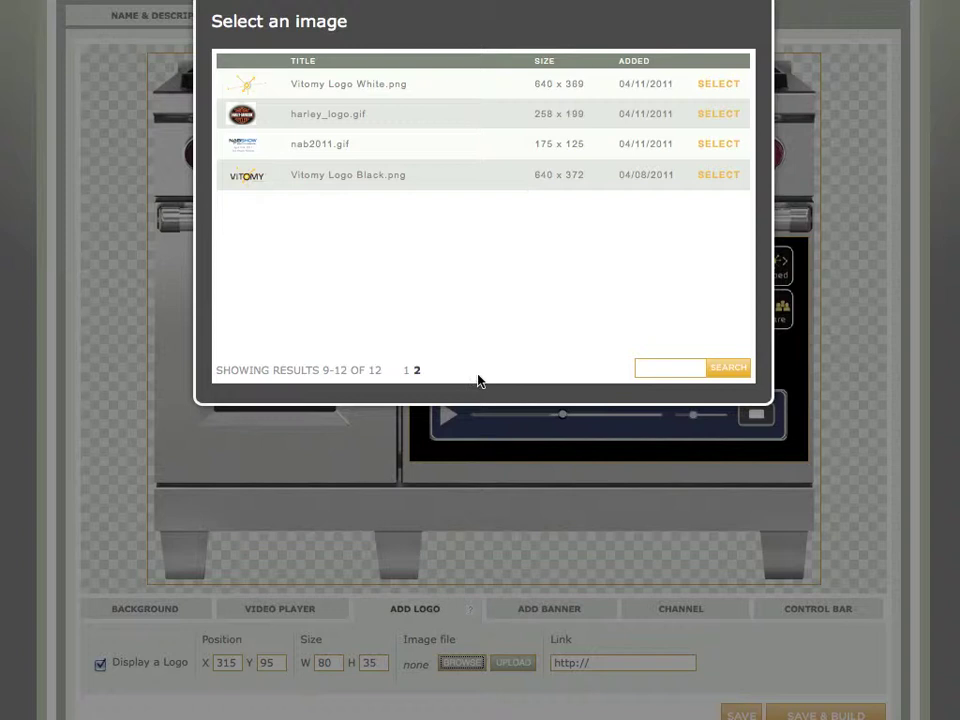
{"action": "left_click", "coordinate": [407, 371]}
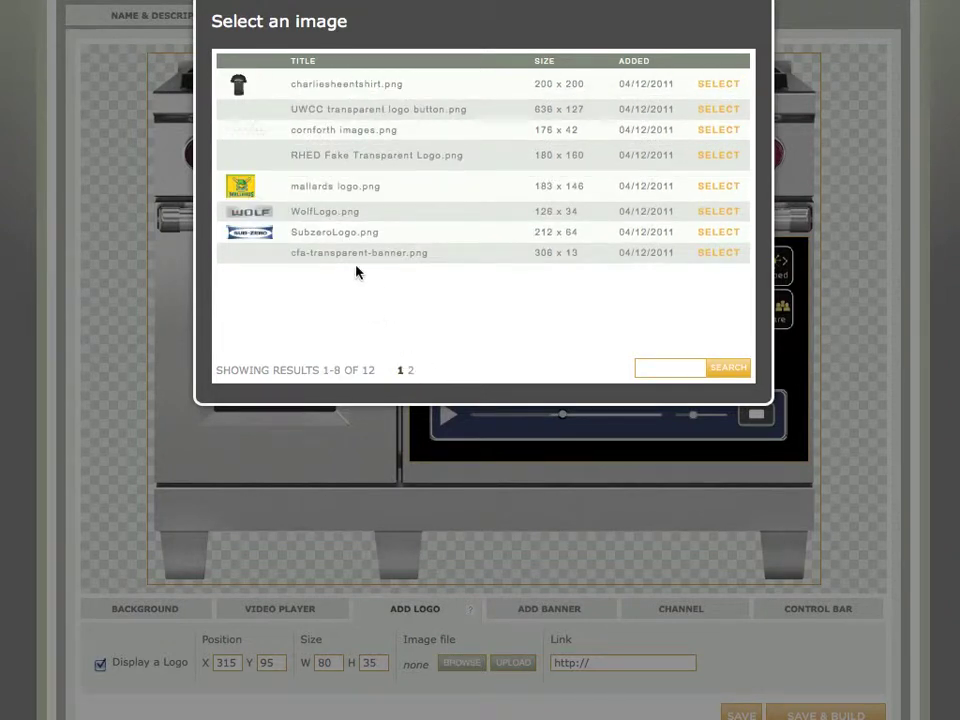
{"action": "left_click", "coordinate": [726, 211]}
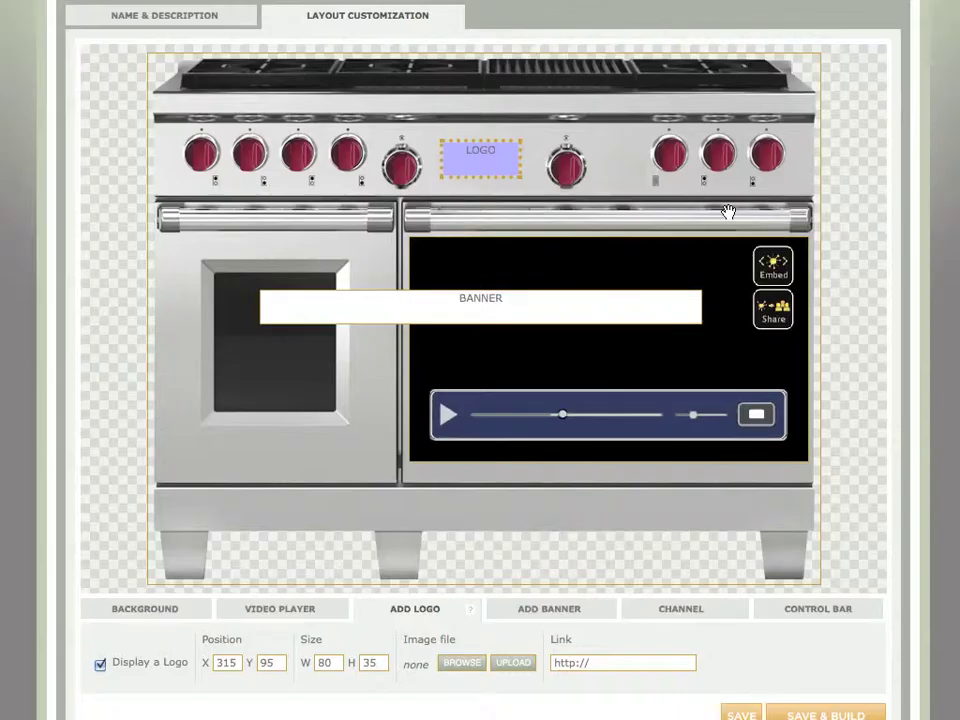
{"action": "left_click_drag", "start_coordinate": [503, 176], "coordinate": [481, 165]}
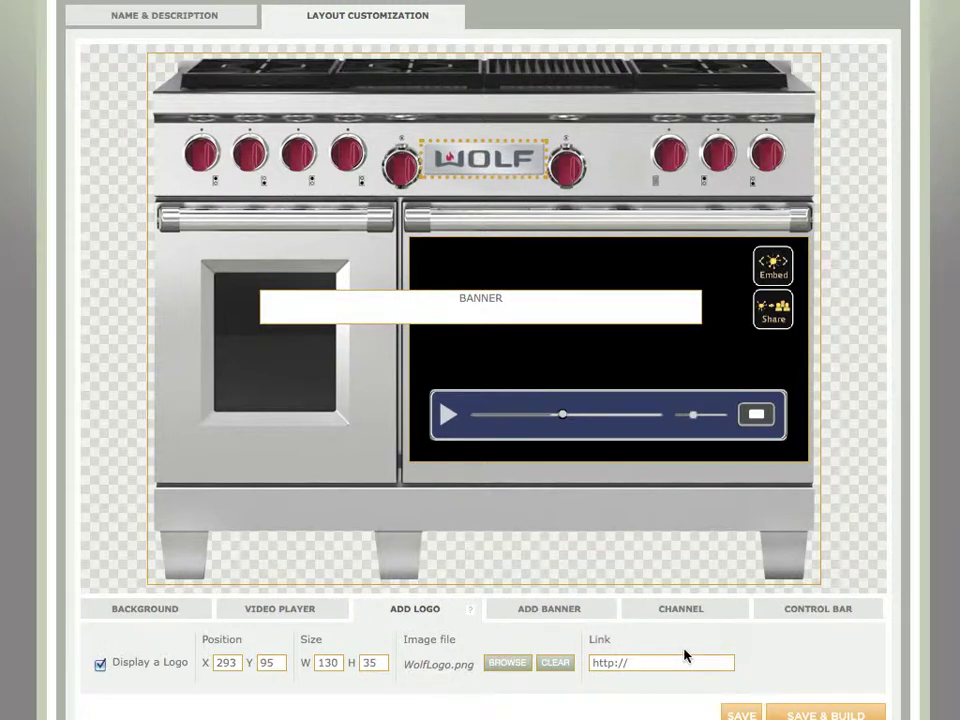
{"action": "type", "text": "b"}
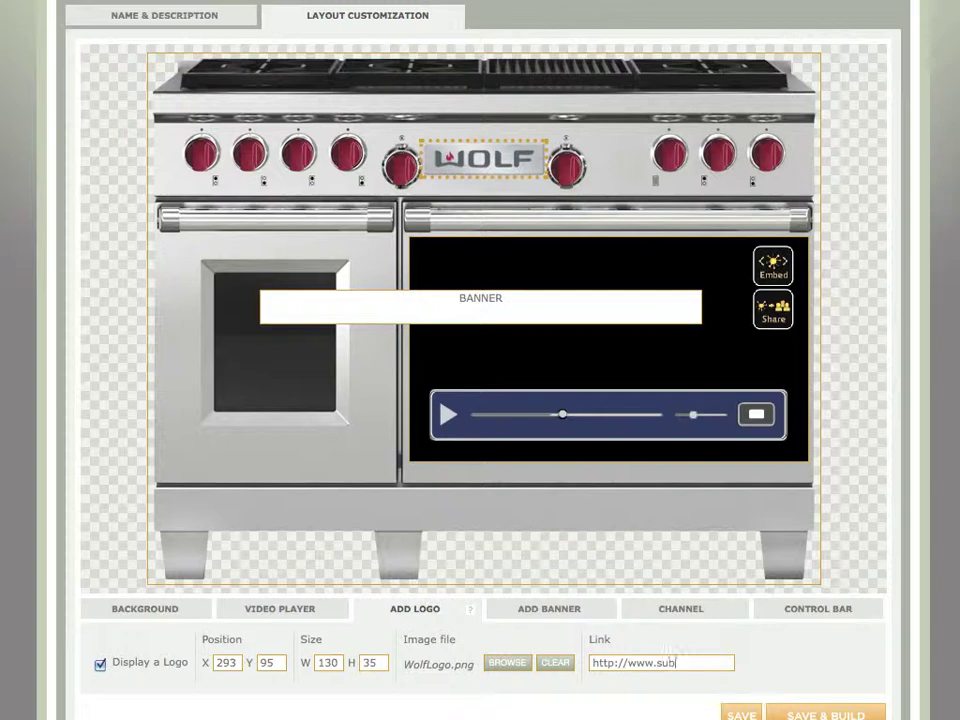
{"action": "type", "text": "zero.com"}
{"action": "left_click", "coordinate": [549, 608]}
Step: Add a channel selector over the left oven door at about X 17, Y 198, sized about 239 by 250
{"action": "left_click", "coordinate": [671, 612]}
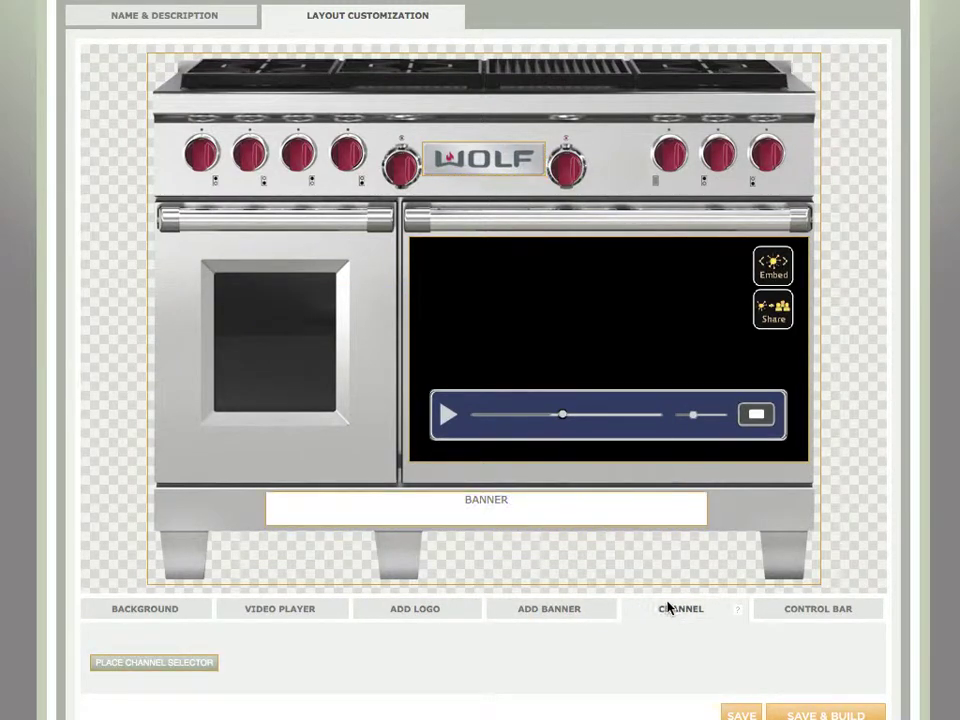
{"action": "left_click", "coordinate": [167, 664]}
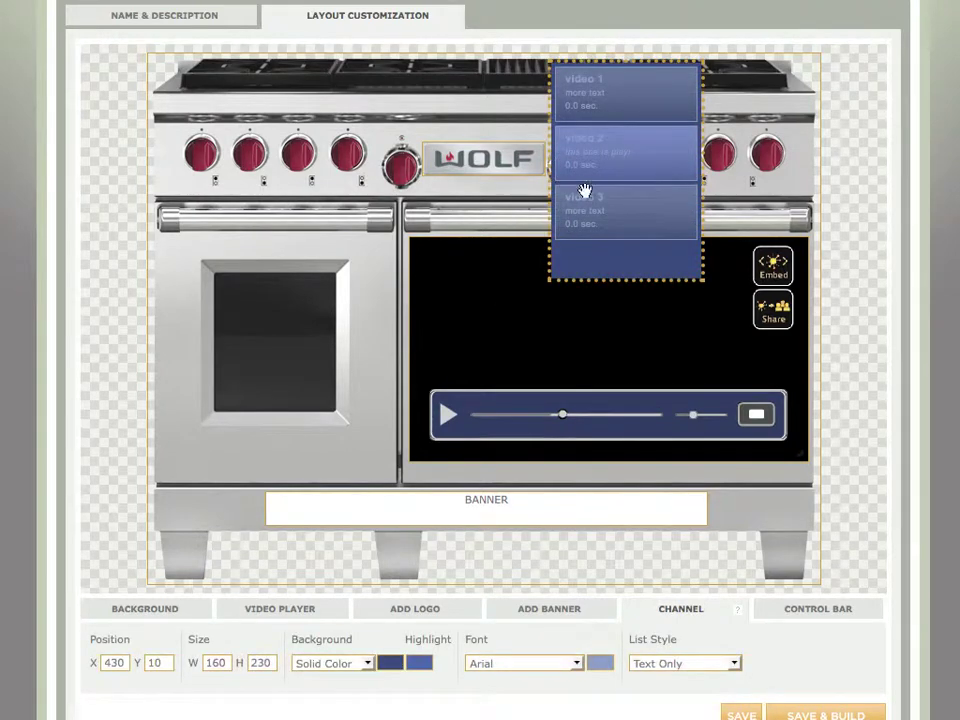
{"action": "left_click_drag", "start_coordinate": [612, 172], "coordinate": [221, 349]}
{"action": "left_click_drag", "start_coordinate": [316, 455], "coordinate": [383, 467]}
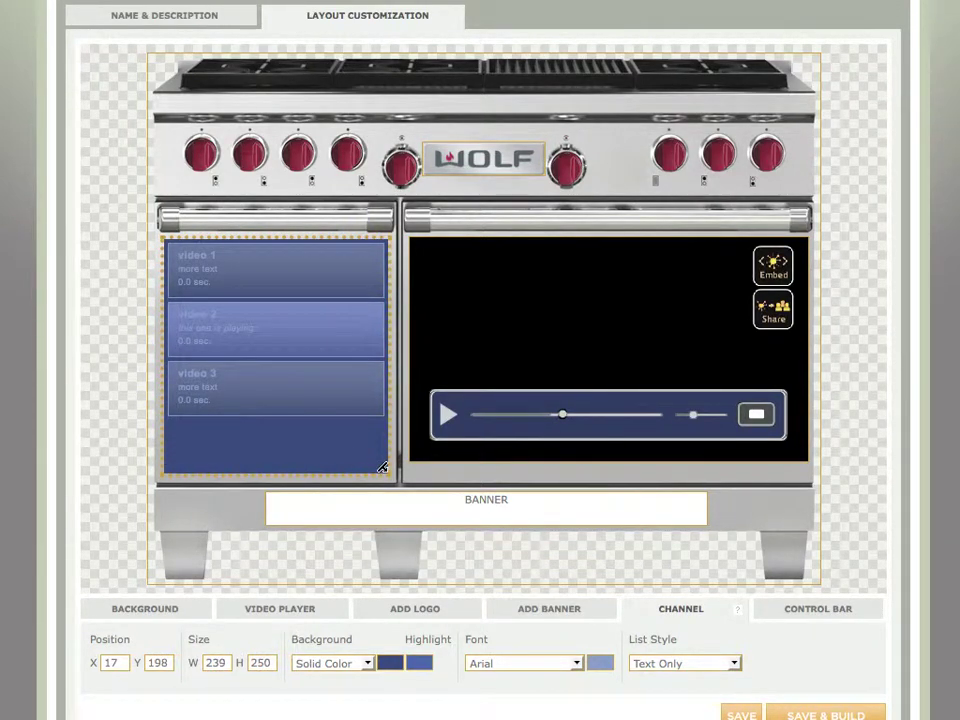
Step: Set the channel selector's background color to black and its highlight color to grey
{"action": "left_click", "coordinate": [391, 669]}
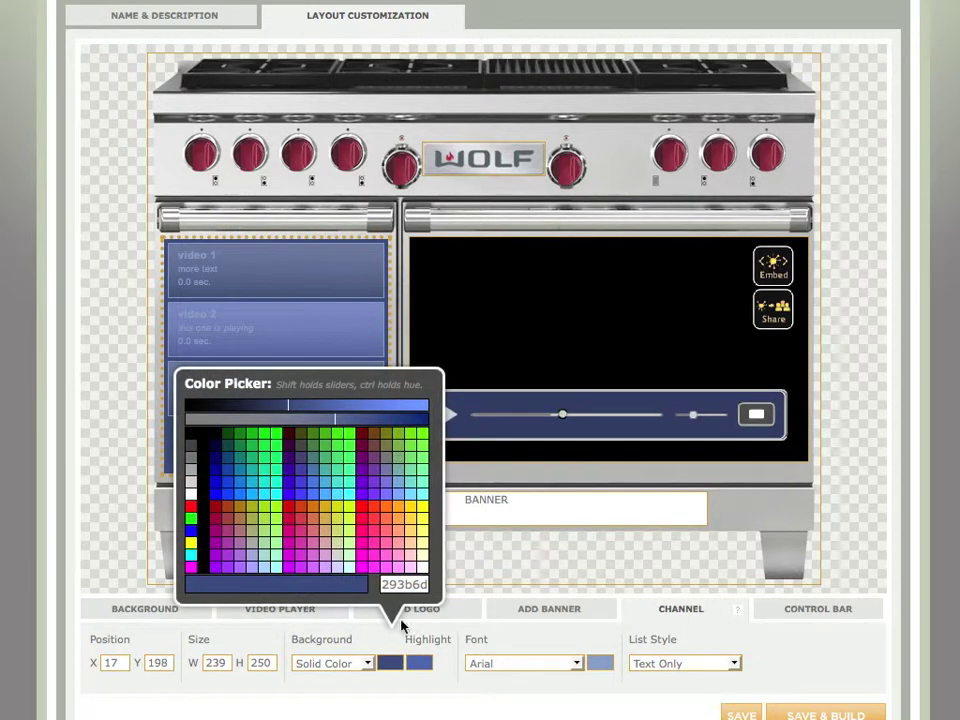
{"action": "left_click", "coordinate": [195, 441]}
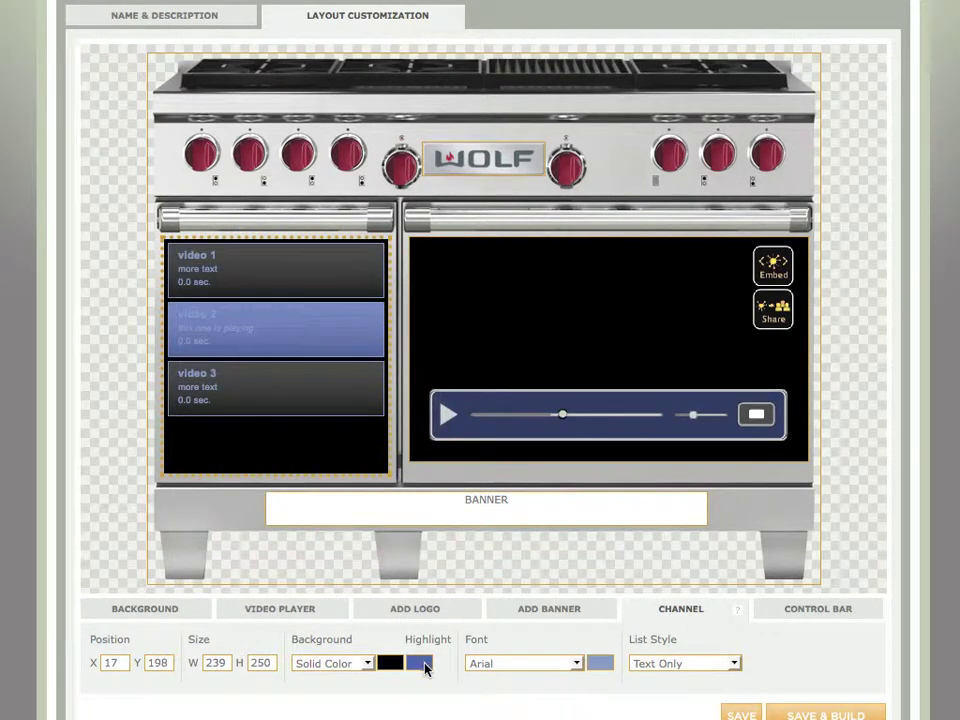
{"action": "left_click", "coordinate": [424, 666]}
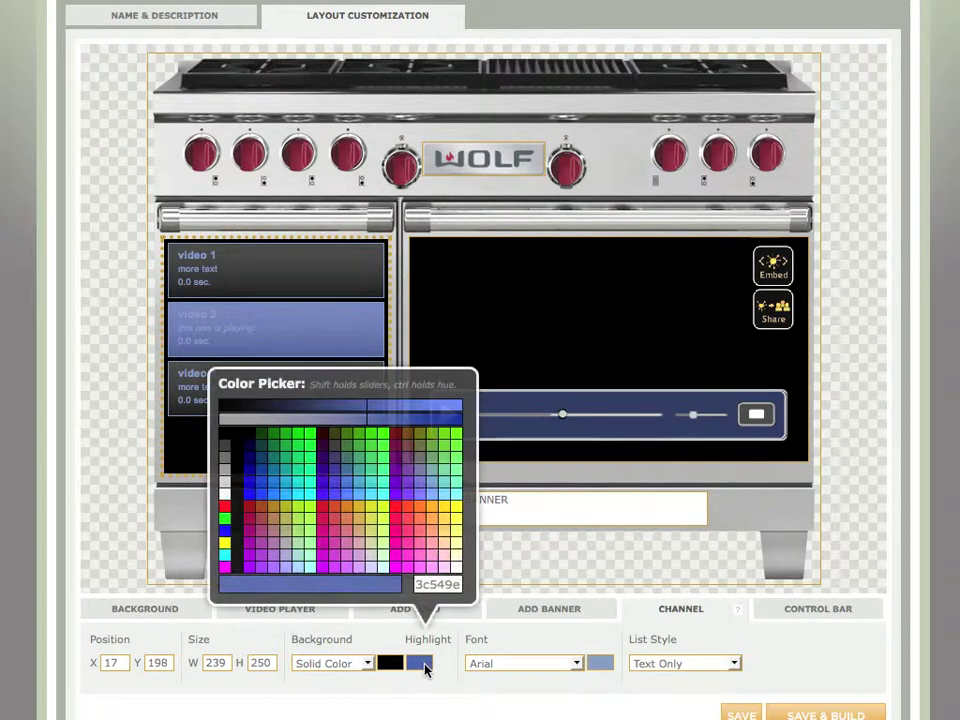
{"action": "left_click", "coordinate": [226, 468]}
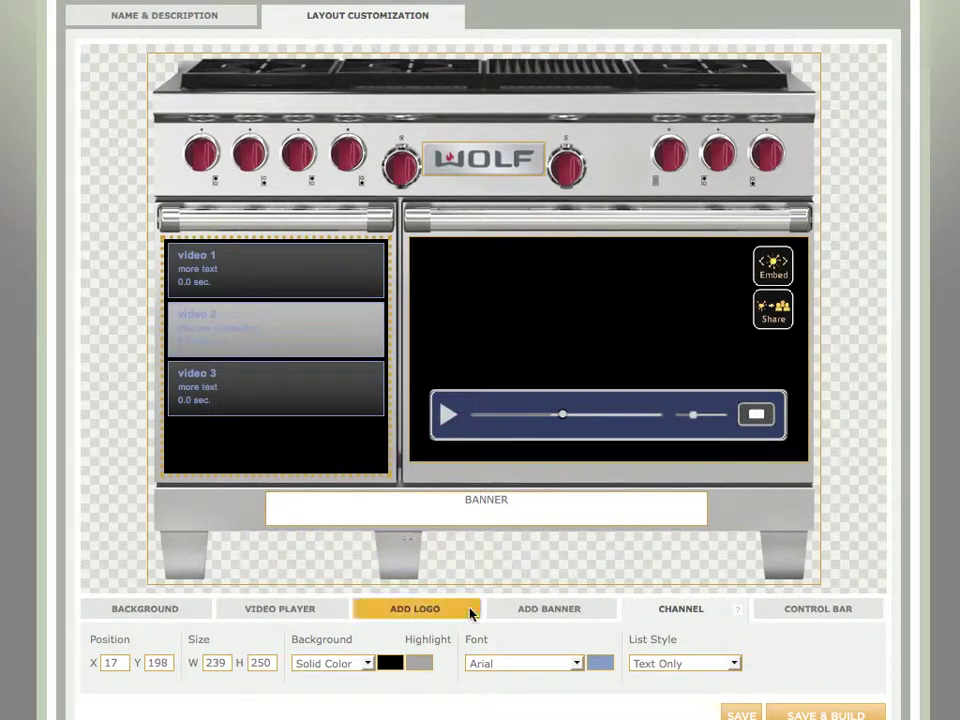
Step: Set the channel selector's list style to Thumbnail & Text and its font to light grey Verdana
{"action": "left_click", "coordinate": [662, 664]}
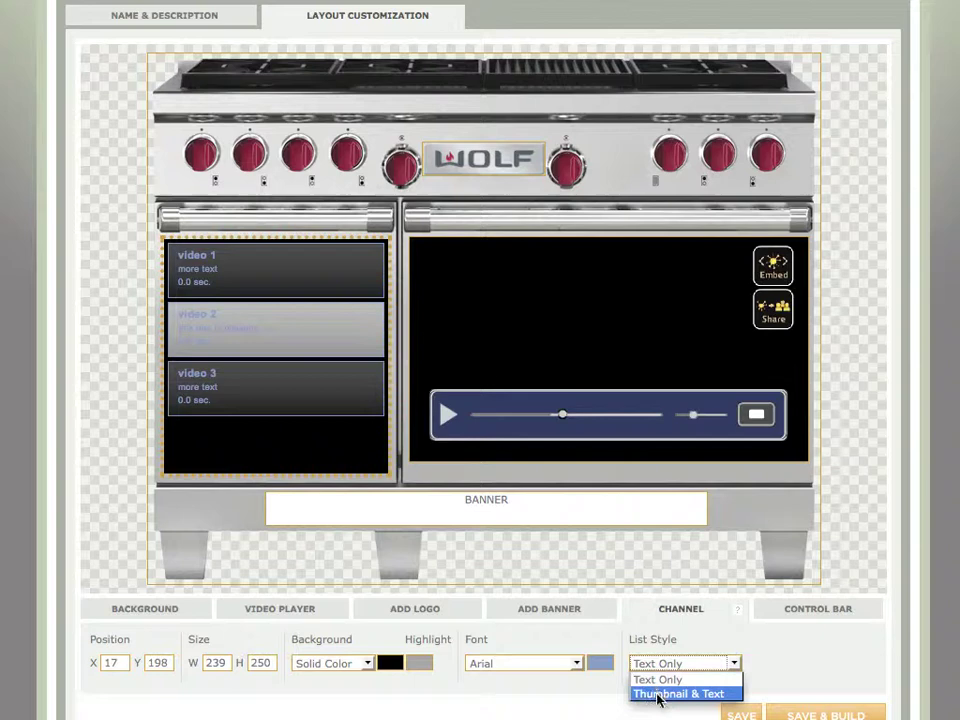
{"action": "left_click", "coordinate": [657, 694]}
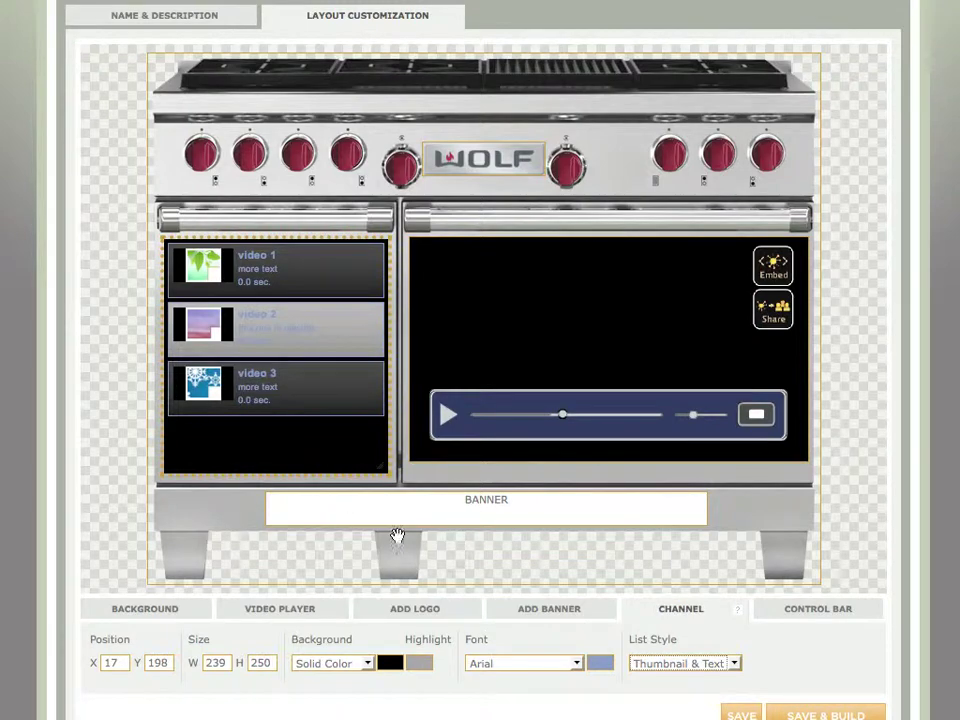
{"action": "left_click", "coordinate": [599, 665]}
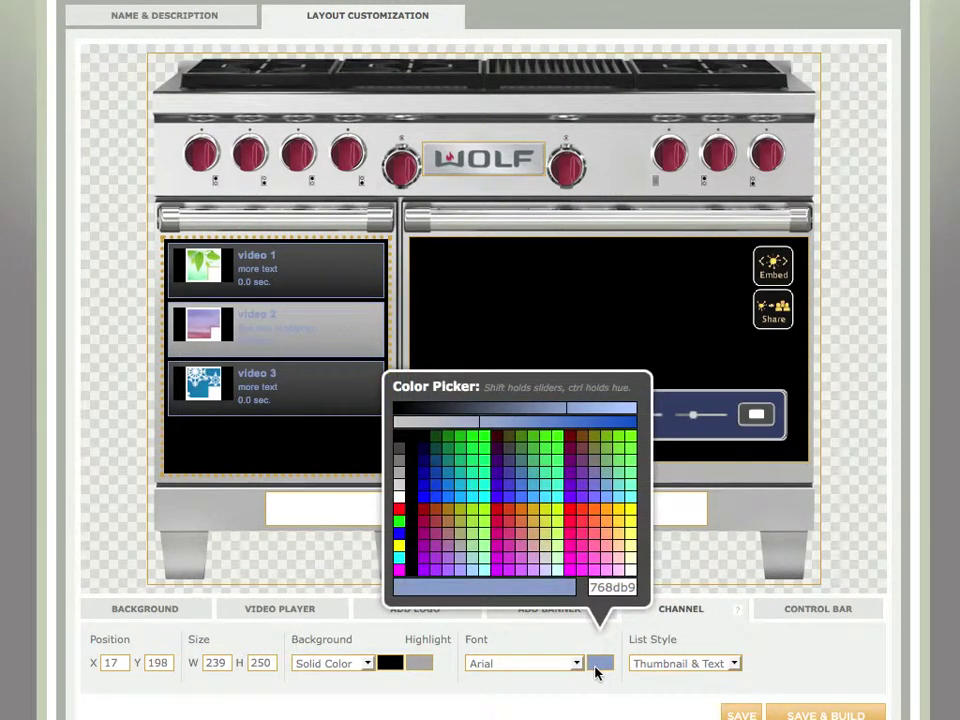
{"action": "left_click", "coordinate": [399, 484]}
{"action": "left_click", "coordinate": [590, 665]}
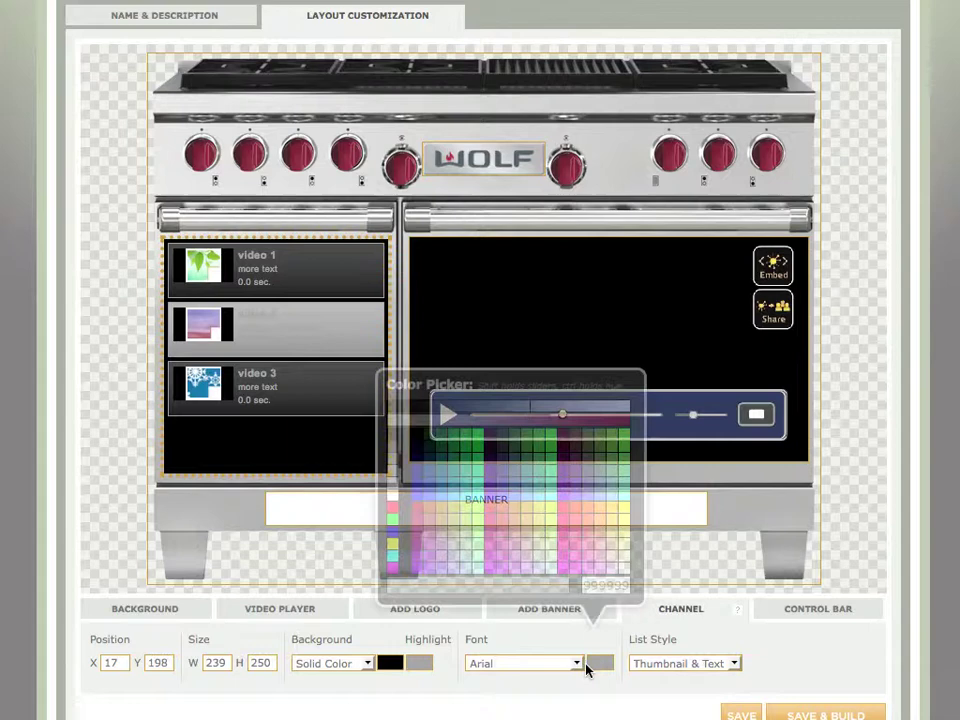
{"action": "left_click", "coordinate": [393, 491]}
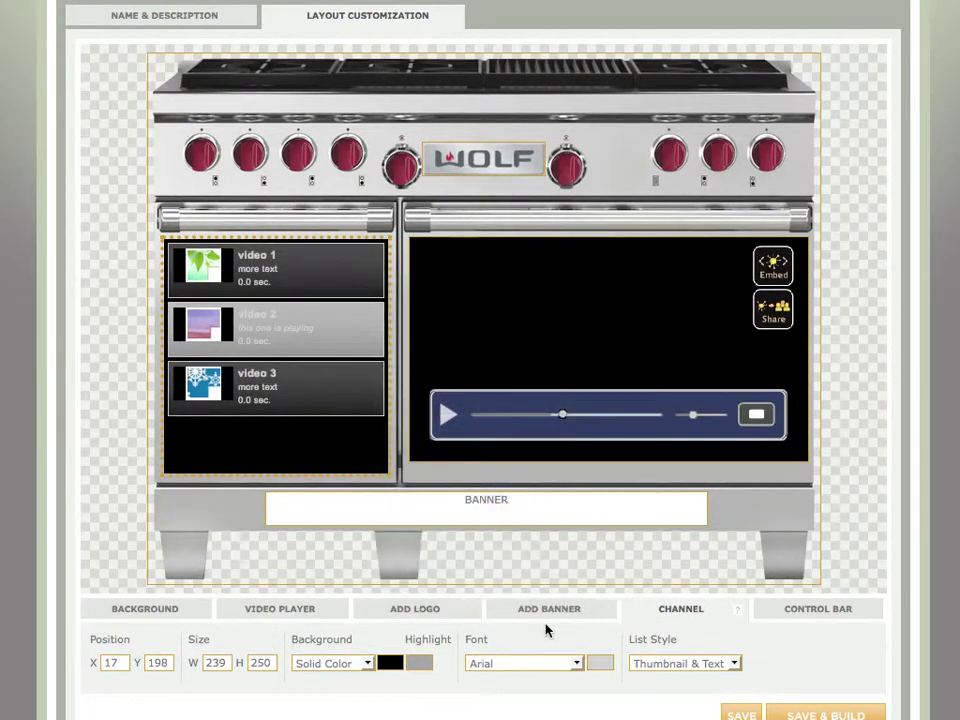
{"action": "left_click", "coordinate": [575, 665]}
{"action": "left_click", "coordinate": [514, 715]}
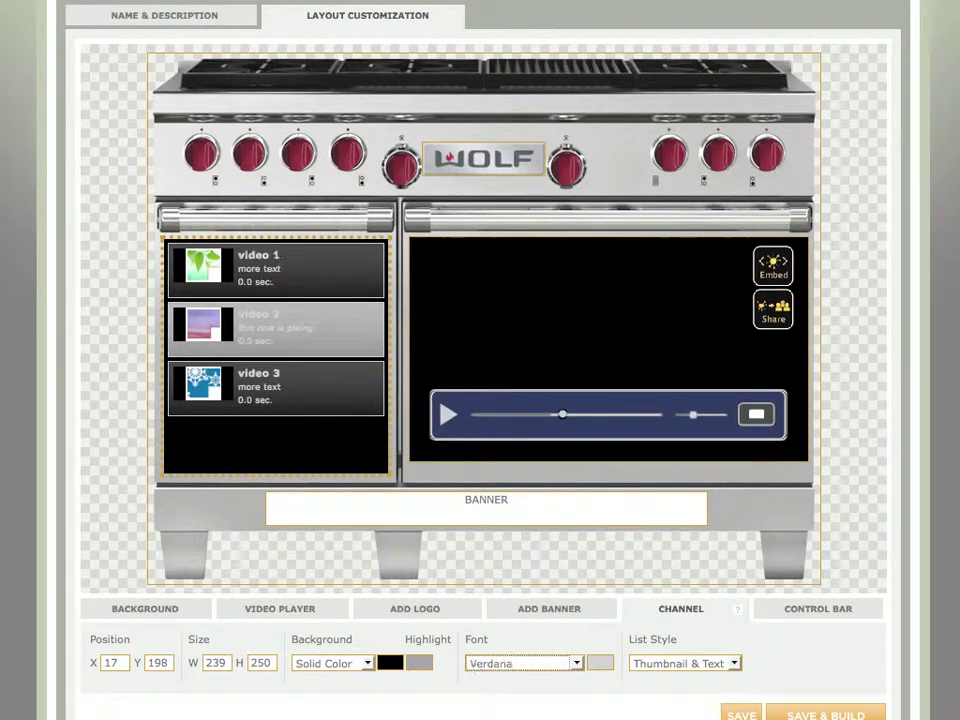
Step: Color the control bar black, then save the template and start building a player from it
{"action": "left_click", "coordinate": [822, 618]}
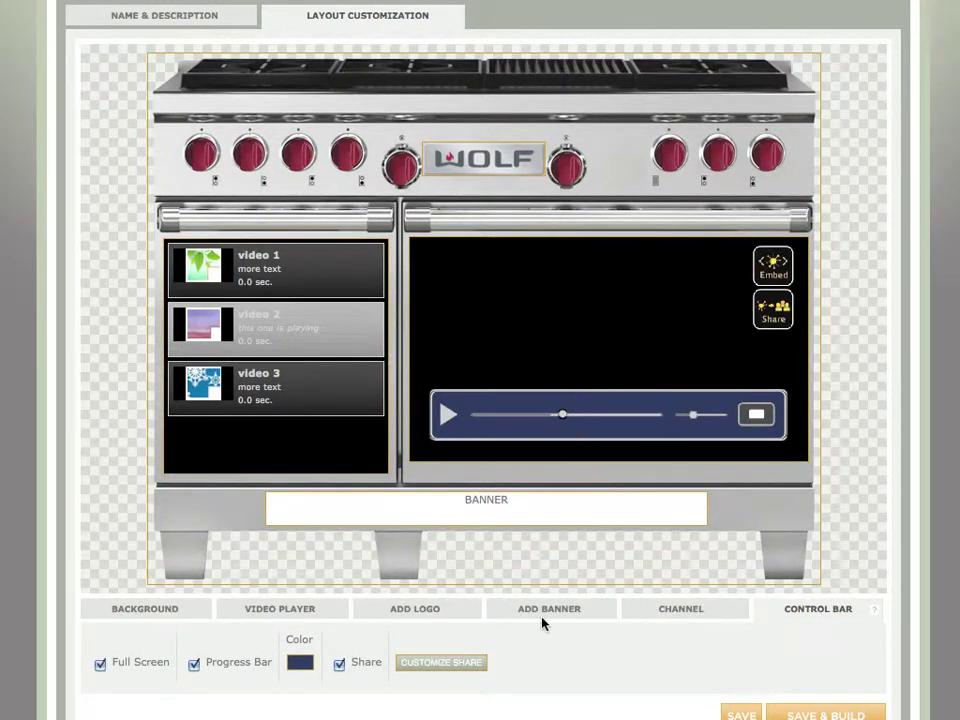
{"action": "left_click", "coordinate": [300, 662]}
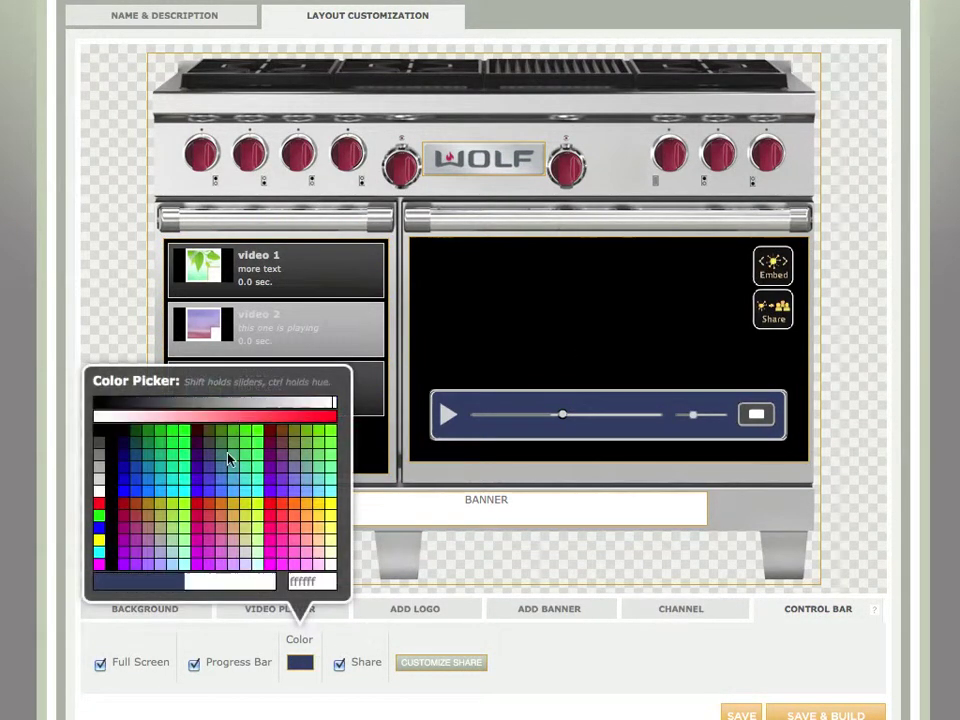
{"action": "left_click", "coordinate": [100, 435]}
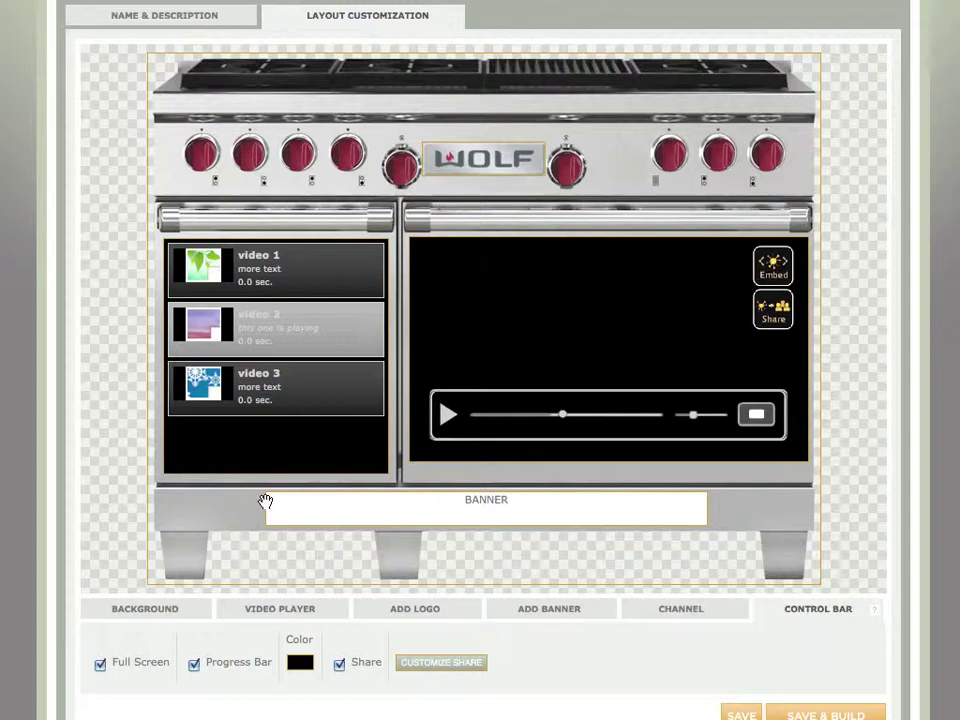
{"action": "left_click", "coordinate": [781, 709]}
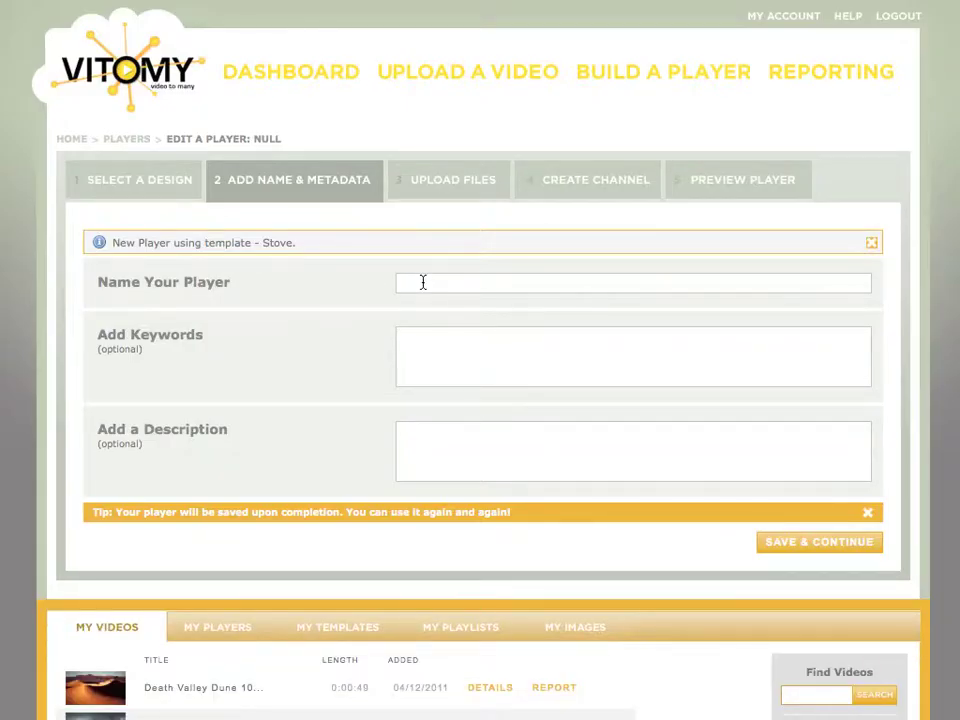
Step: Name the new player "range", leave keywords and description empty, and save it to continue to channel creation
{"action": "left_click", "coordinate": [419, 284]}
{"action": "type", "text": "range"}
{"action": "left_click", "coordinate": [785, 545]}
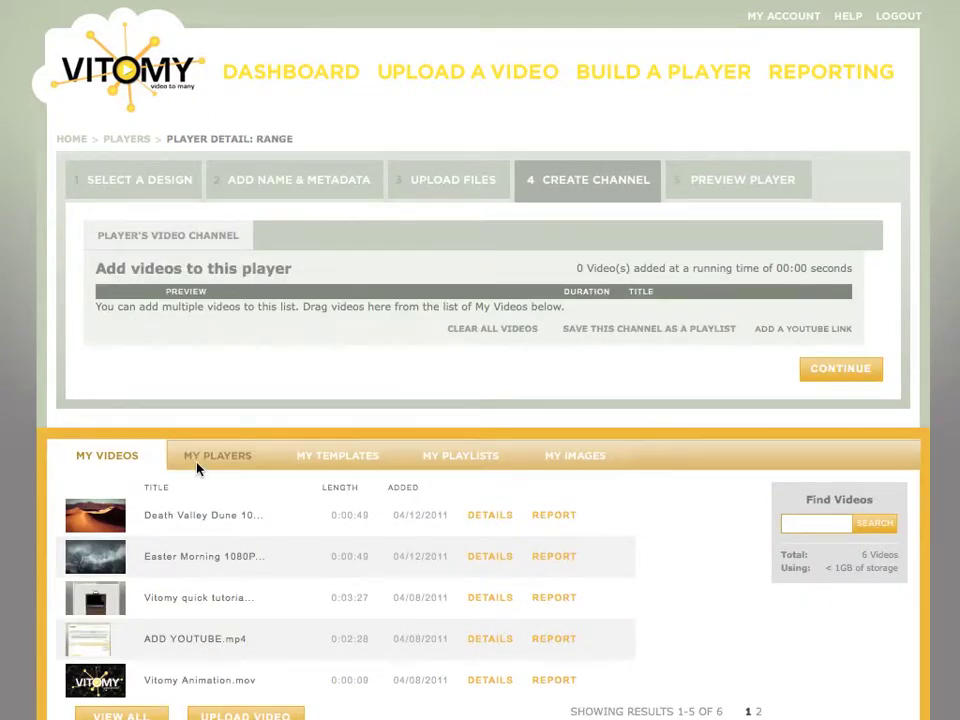
Step: Add the Death Valley Dune and Easter Morning videos to the player's channel, and view the YouTube video entry form without creating an entry
{"action": "left_click_drag", "start_coordinate": [95, 515], "coordinate": [280, 310]}
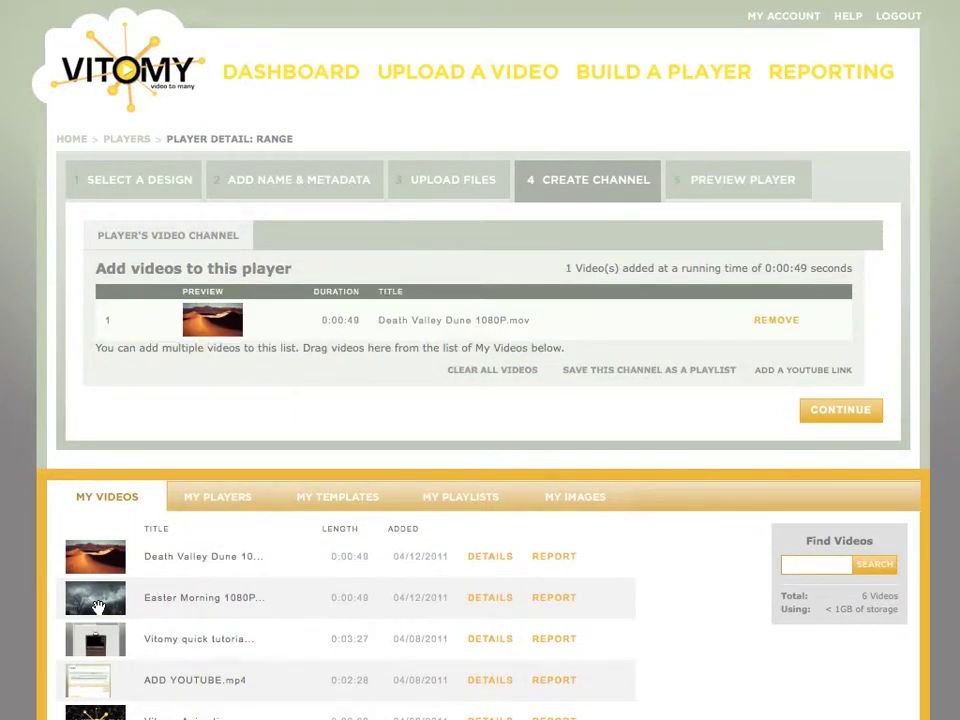
{"action": "left_click_drag", "start_coordinate": [98, 607], "coordinate": [208, 366]}
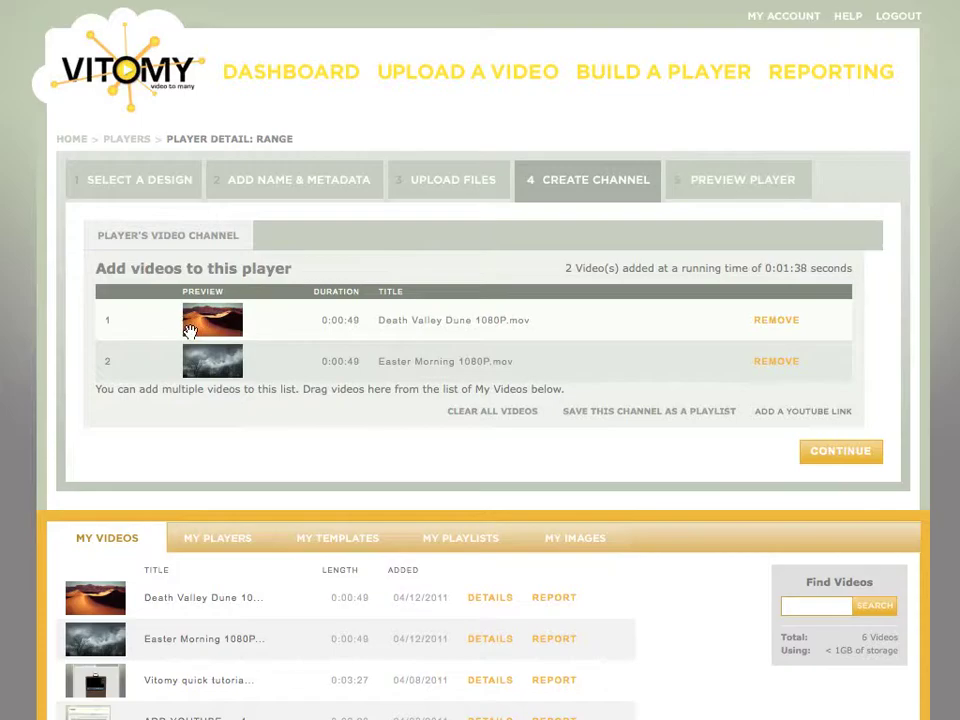
{"action": "left_click", "coordinate": [816, 413]}
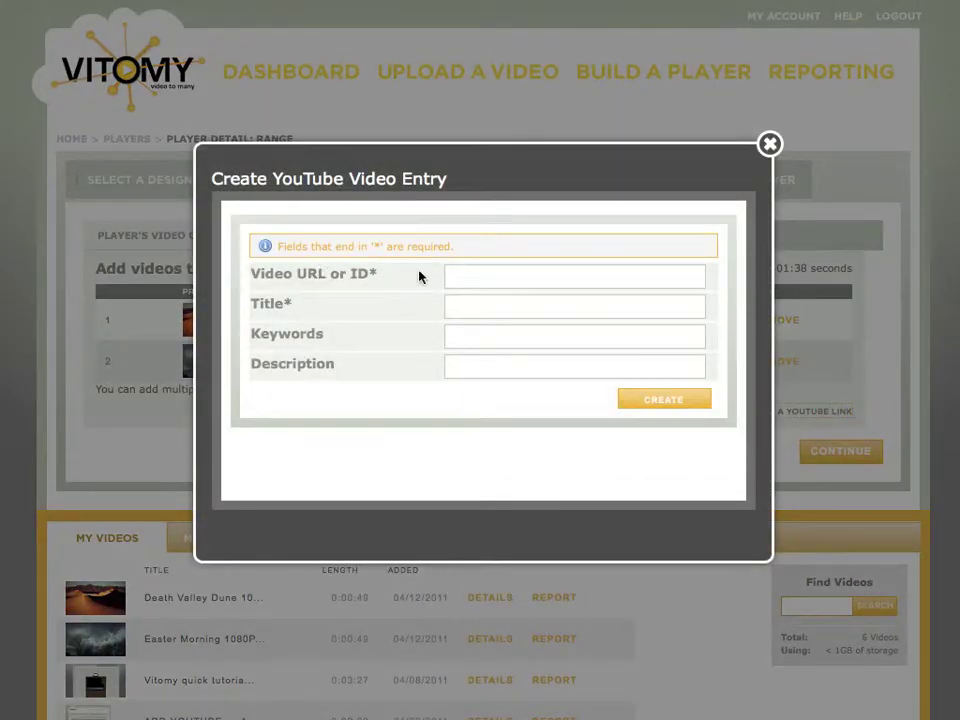
{"action": "left_click", "coordinate": [769, 146]}
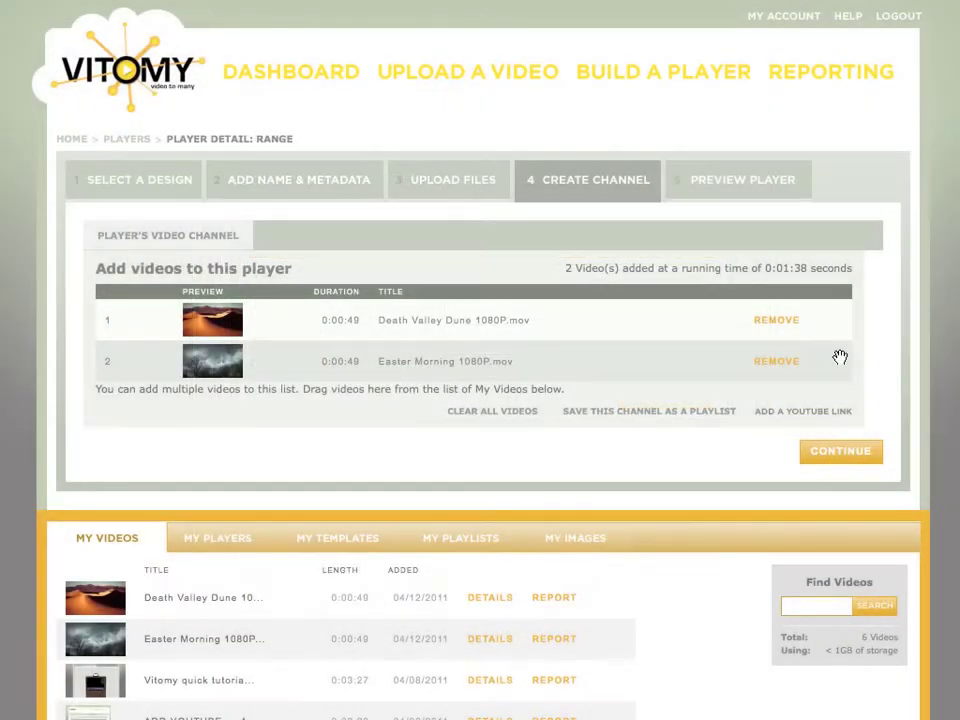
Step: Add the Vitomy quick tutorial and Vitomy Animation videos to the end of the player's channel
{"action": "left_click_drag", "start_coordinate": [100, 687], "coordinate": [212, 398]}
{"action": "scroll", "coordinate": [296, 553], "scroll_direction": "down", "scroll_amount": 3}
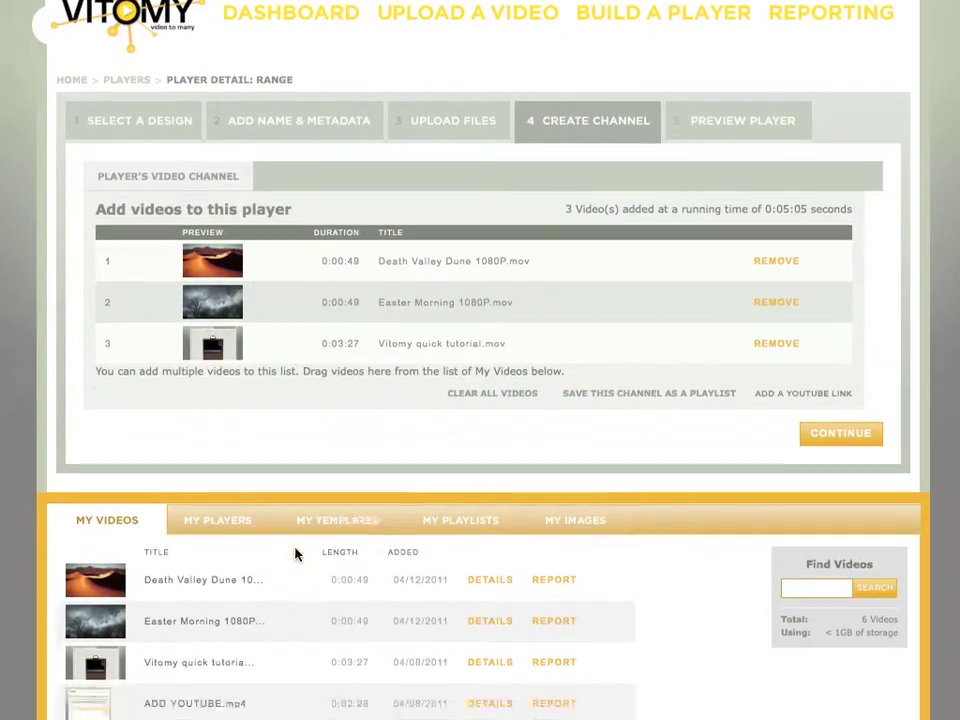
{"action": "left_click_drag", "start_coordinate": [95, 666], "coordinate": [215, 282]}
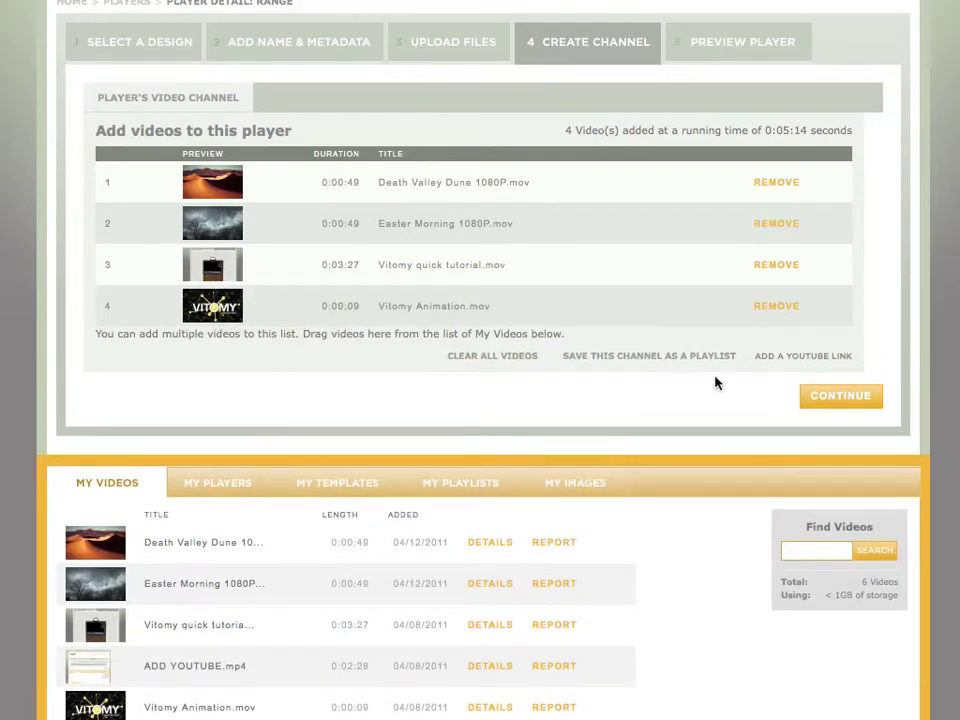
Step: Finish the video channel and open a full preview of the range player
{"action": "left_click", "coordinate": [838, 398]}
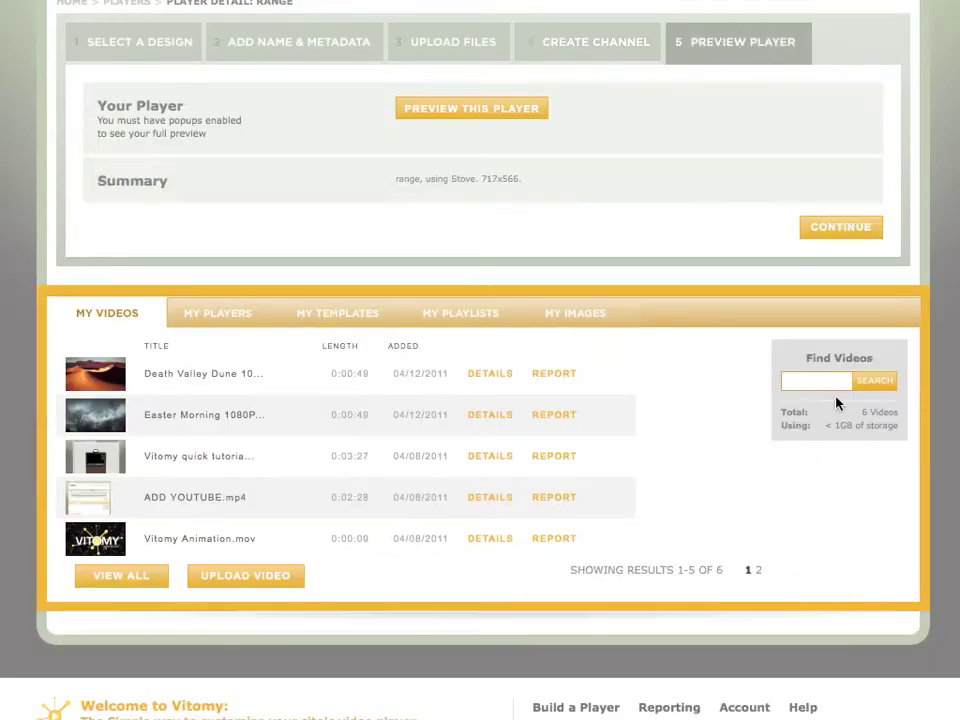
{"action": "left_click", "coordinate": [488, 112]}
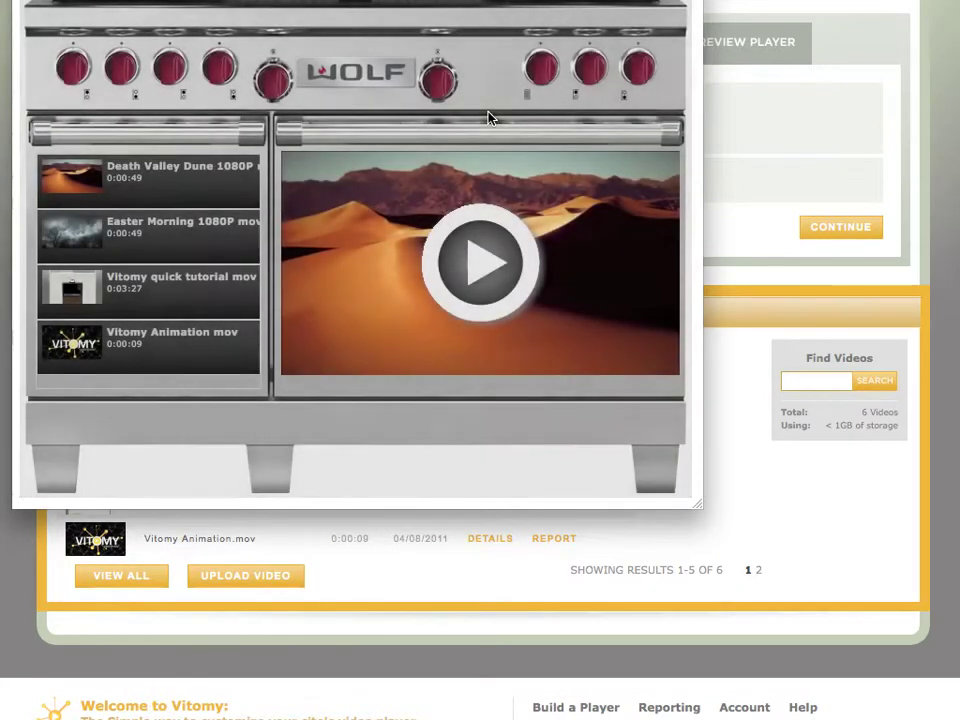